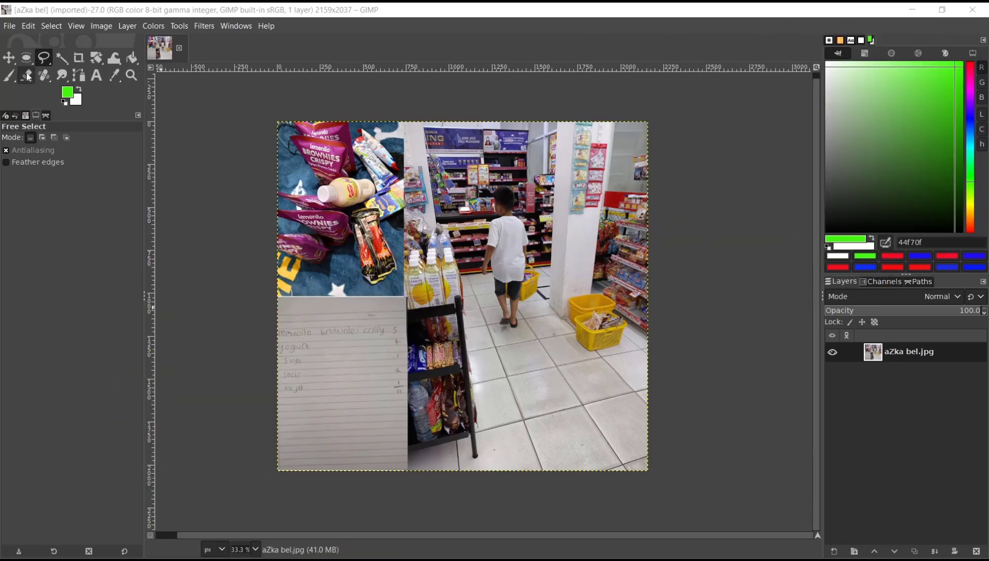
- Switch to Scissors Select and start the outline at the boy's knuckles and under his hand
click(10, 58)
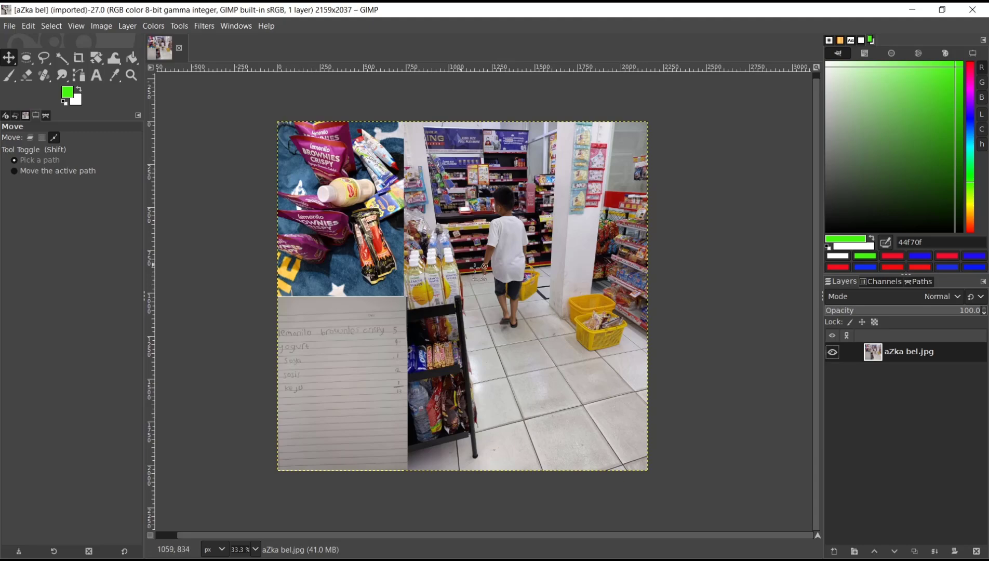
ctrl+scroll(544, 247, up, 1)
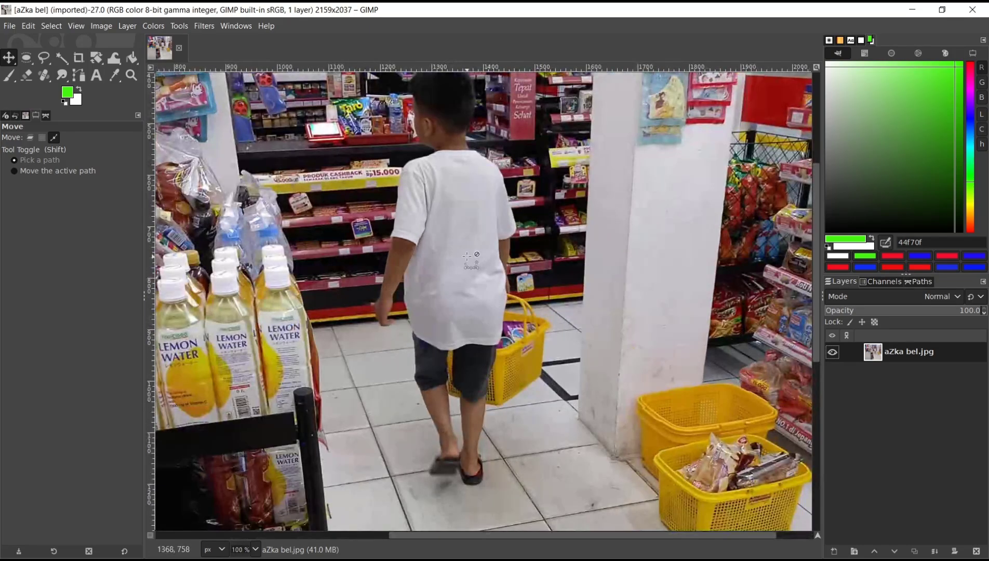
ctrl+scroll(469, 257, up, 1)
scroll(470, 259, down, 5)
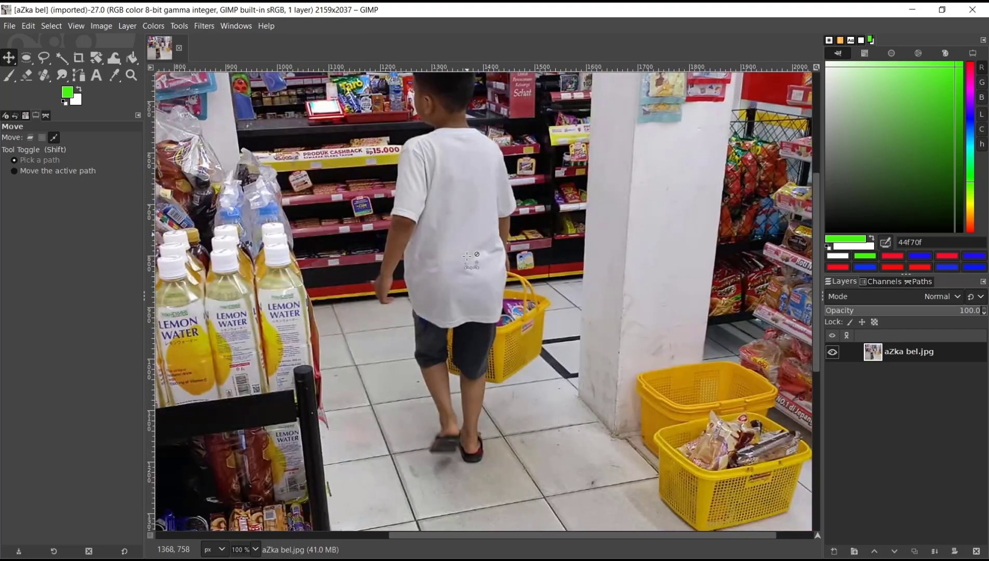
scroll(467, 258, up, 3)
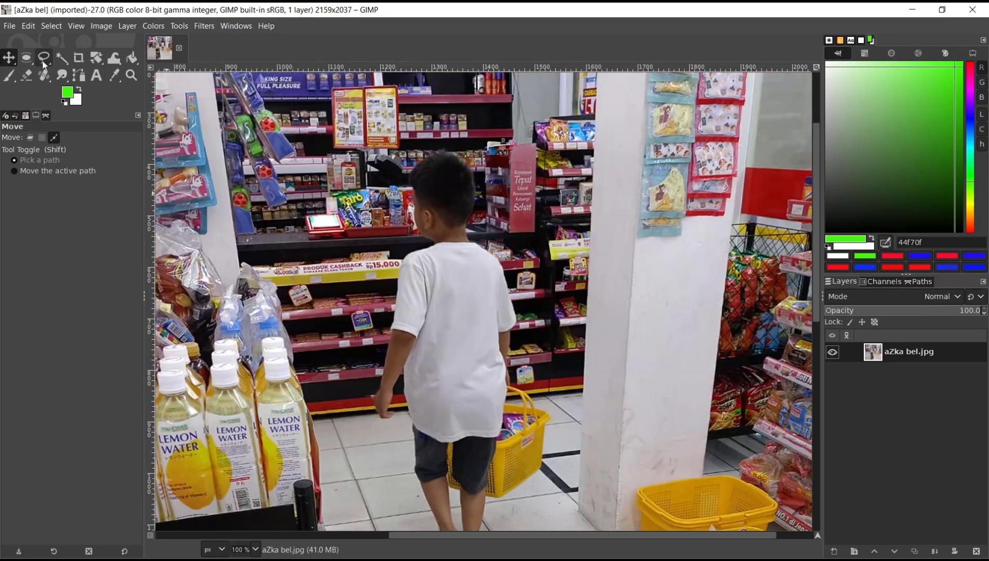
mouse_move(45, 57)
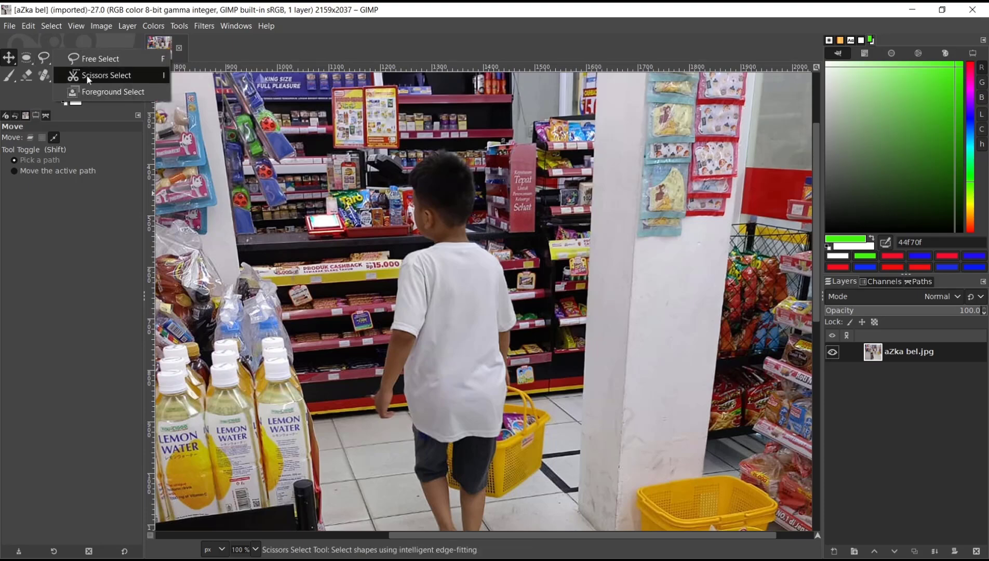
click(97, 75)
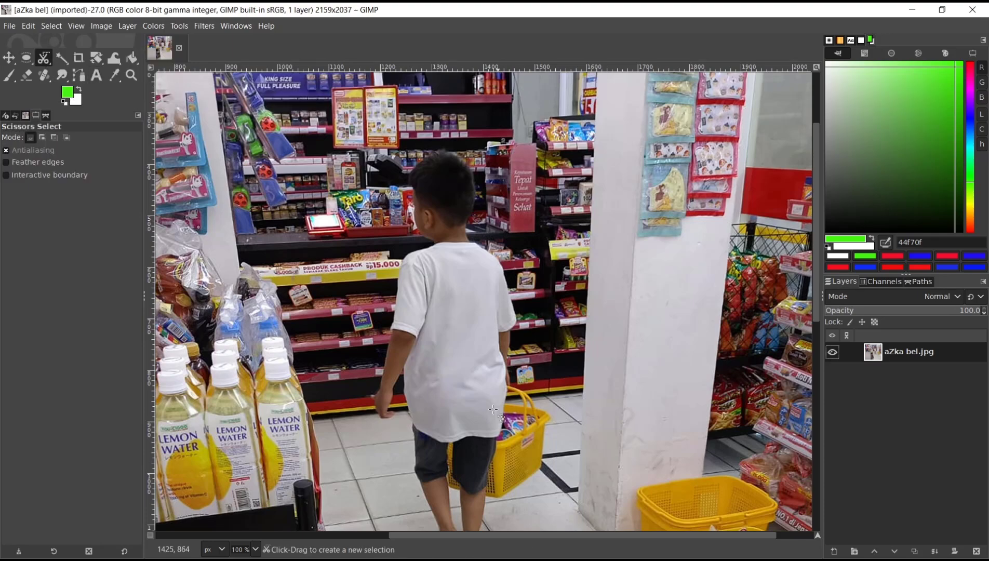
ctrl+scroll(386, 421, up, 2)
ctrl+scroll(402, 409, up, 1)
ctrl+scroll(418, 397, up, 1)
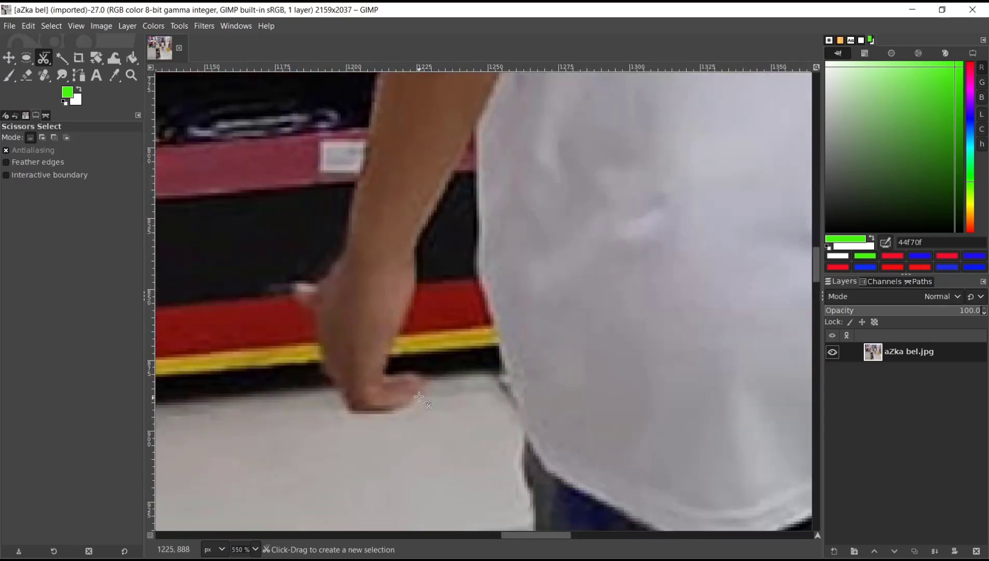
click(422, 394)
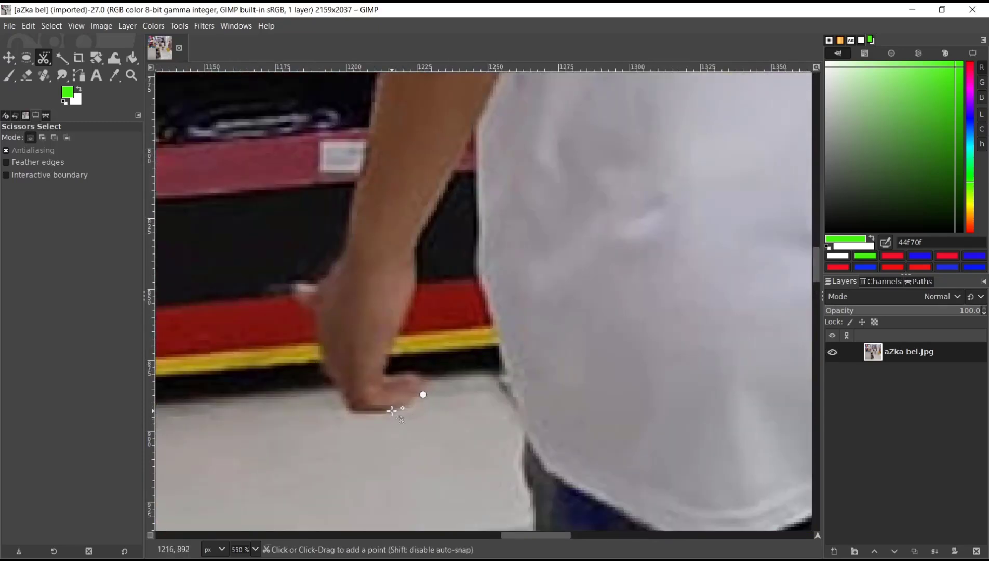
click(392, 411)
- Trace the outline up the side of the hand, past the wrist and onto the forearm
click(333, 375)
click(321, 295)
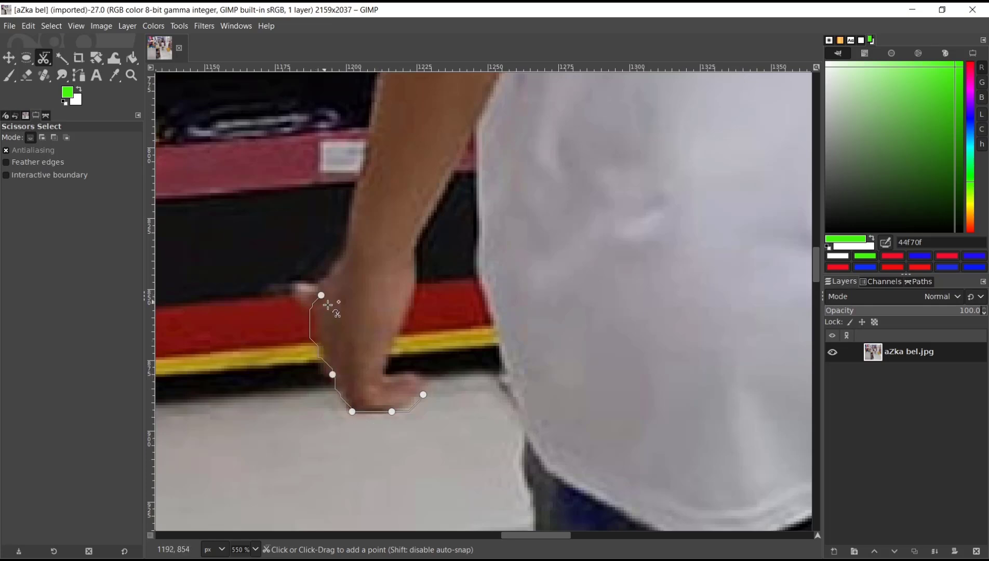
click(313, 340)
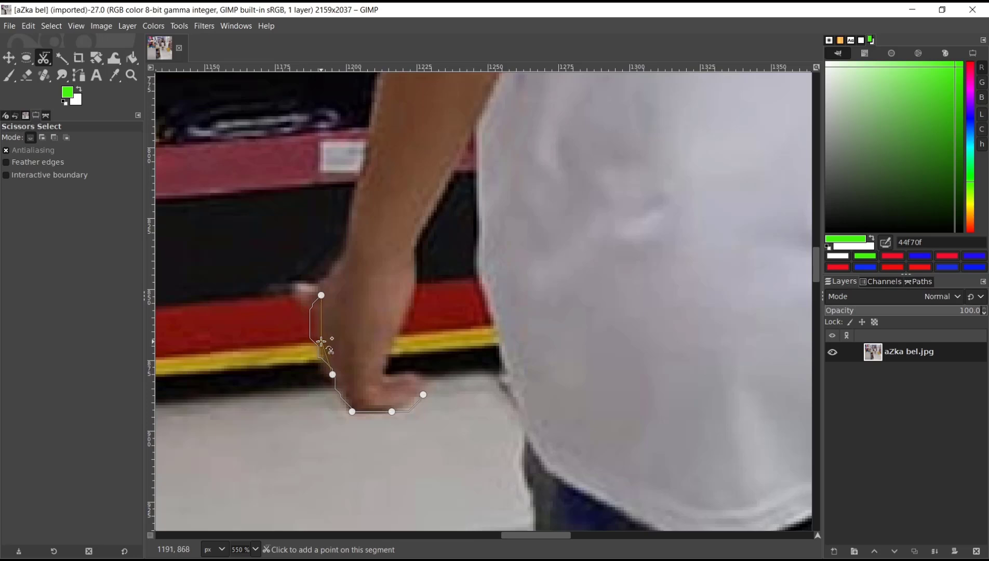
click(348, 256)
scroll(375, 291, up, 5)
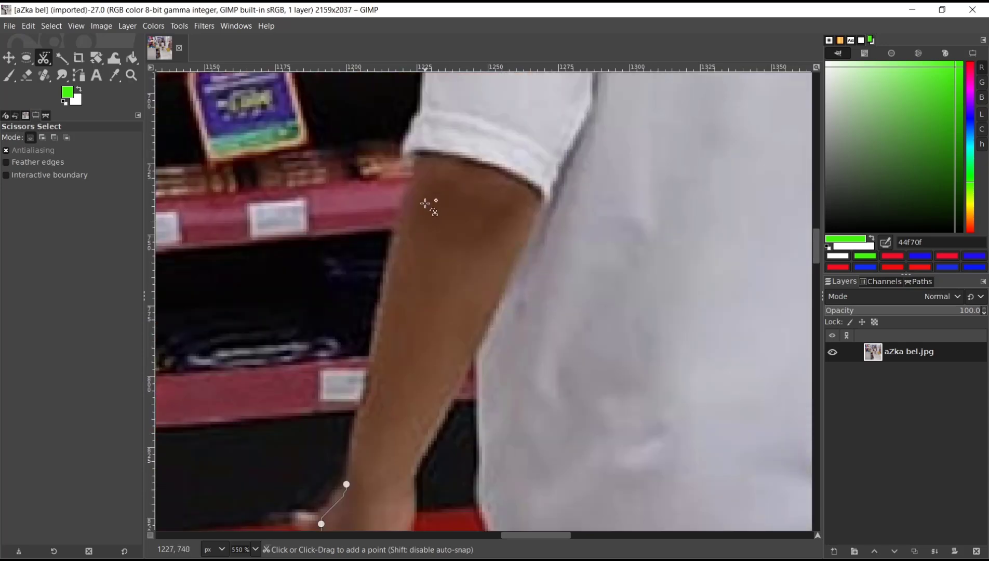
- Extend the outline up the forearm and along the sleeve, bending segments to hug the edges
click(420, 156)
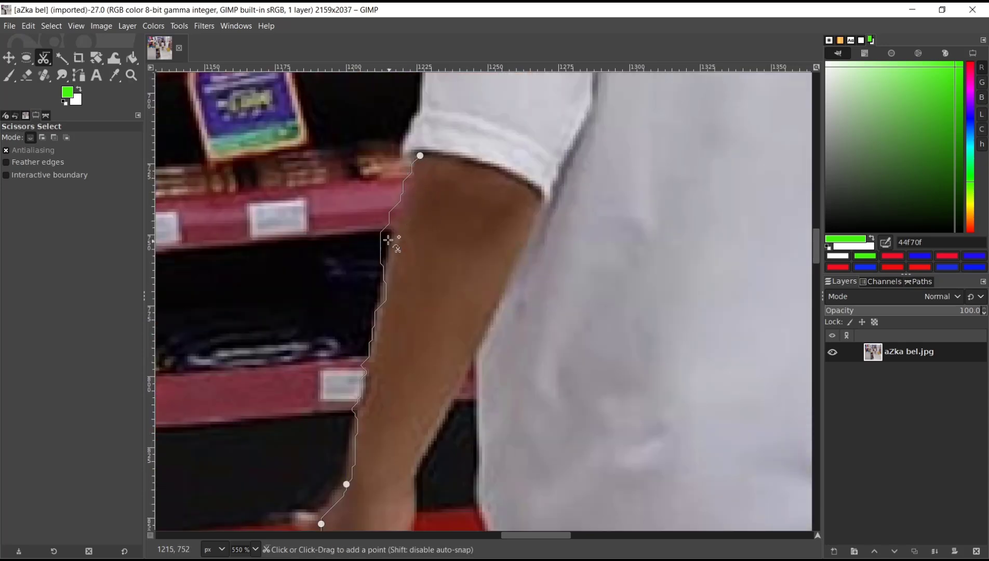
drag(383, 236, 401, 237)
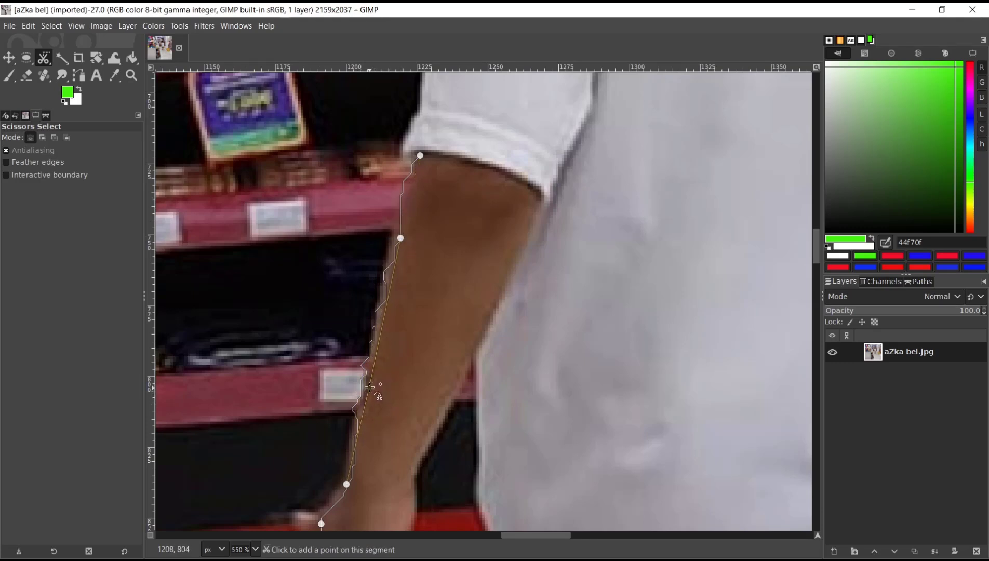
scroll(433, 363, up, 2)
scroll(454, 322, up, 3)
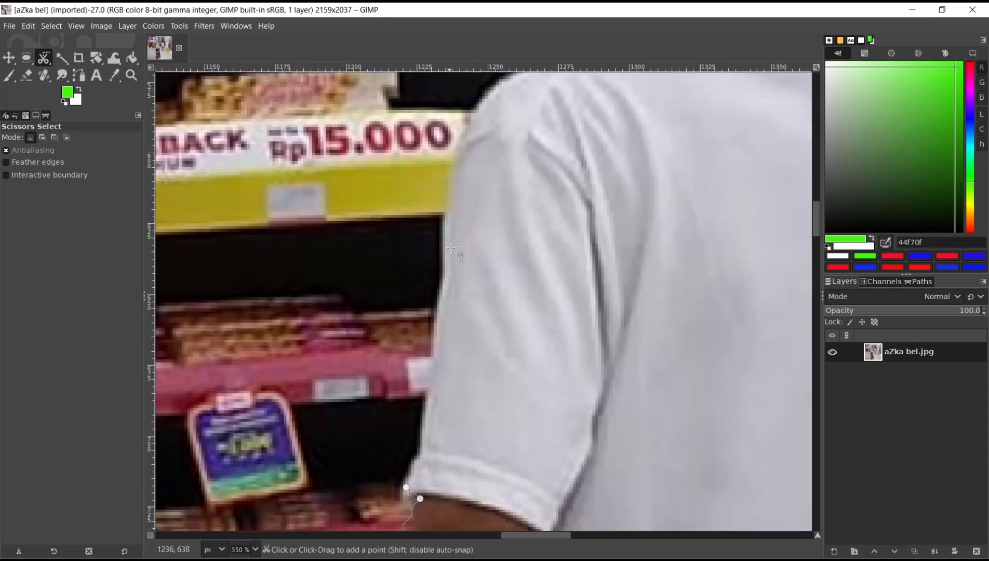
click(457, 153)
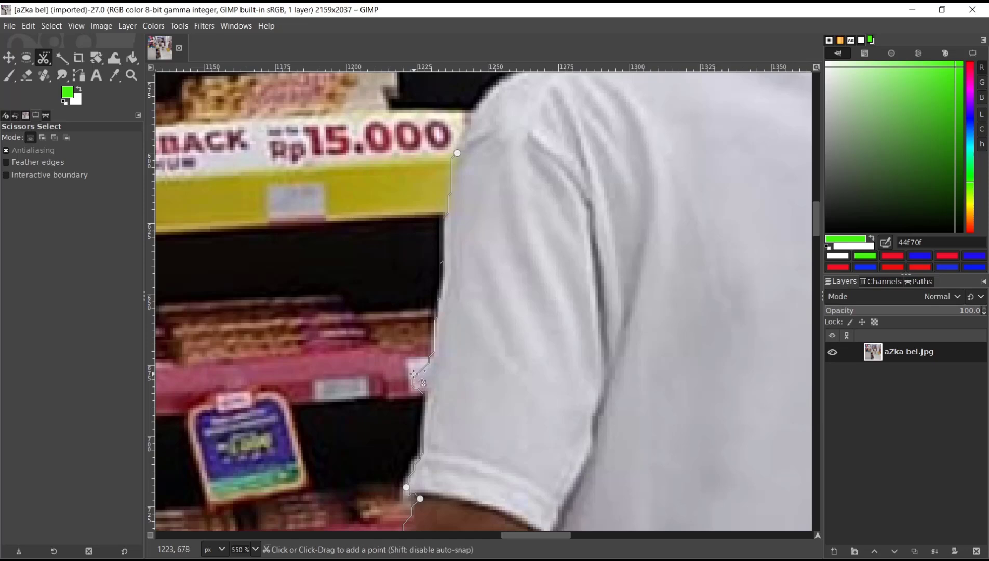
click(437, 380)
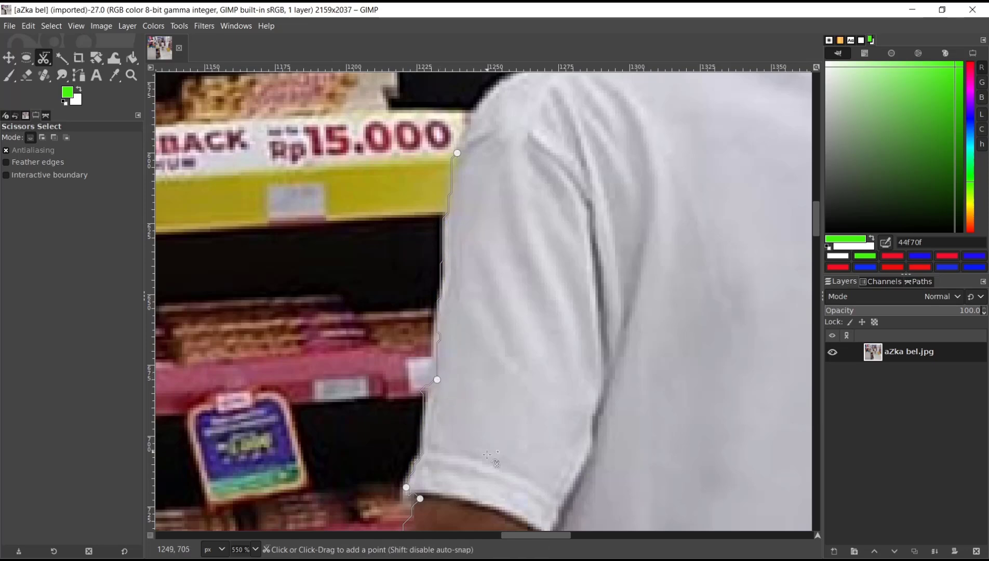
click(422, 427)
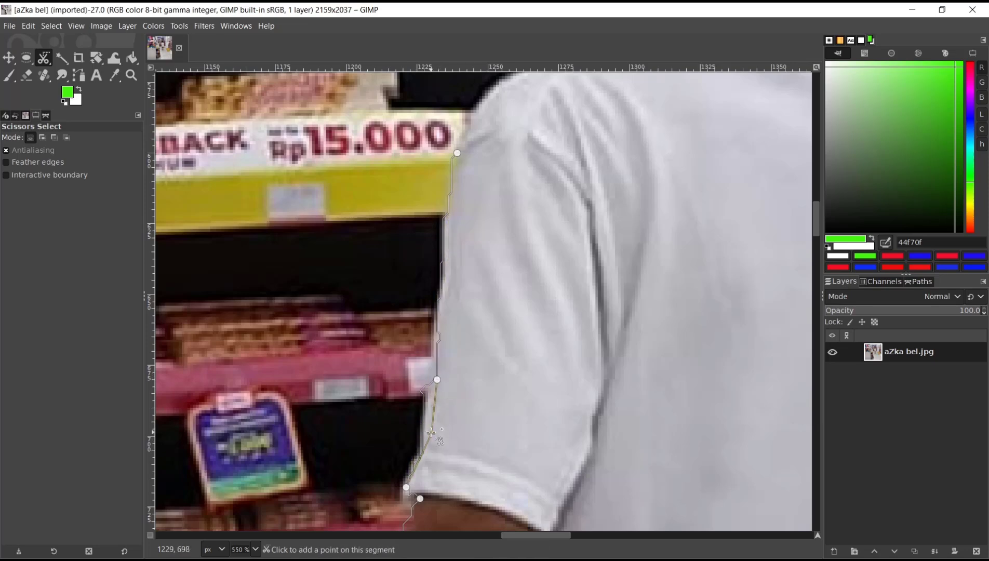
scroll(473, 233, up, 5)
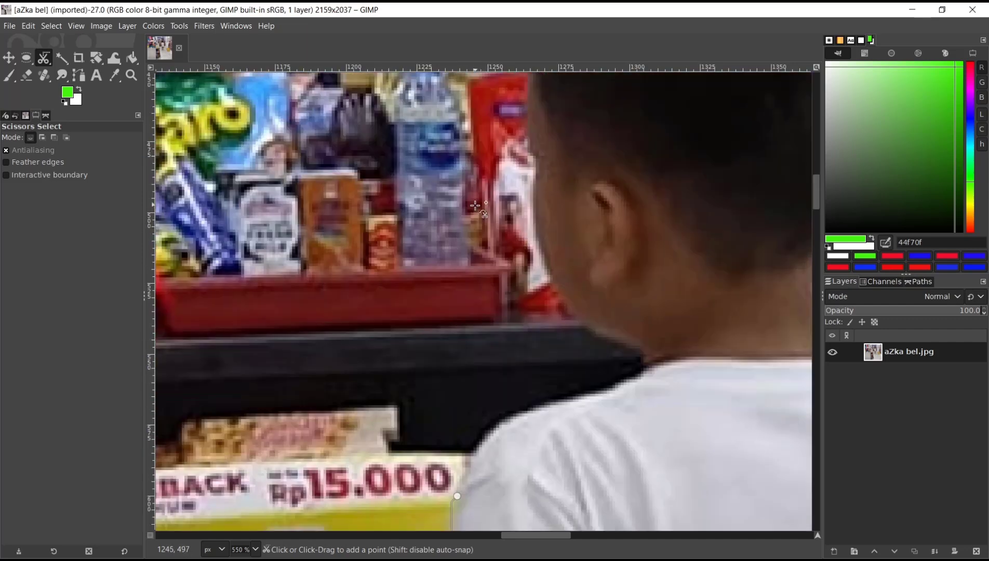
- Carry the outline over the shoulder to the neck, adding points along the collar and shoulder
click(659, 369)
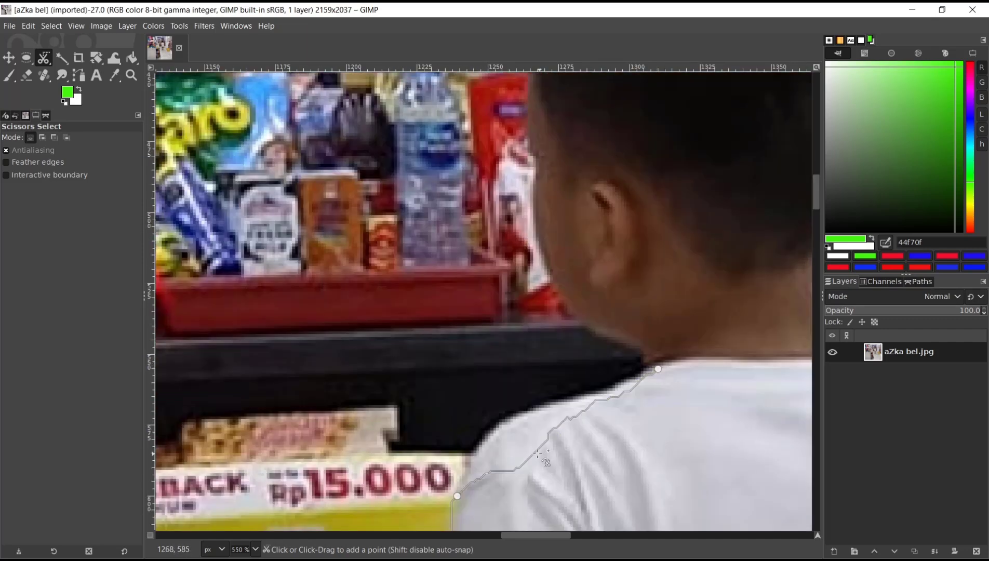
click(505, 425)
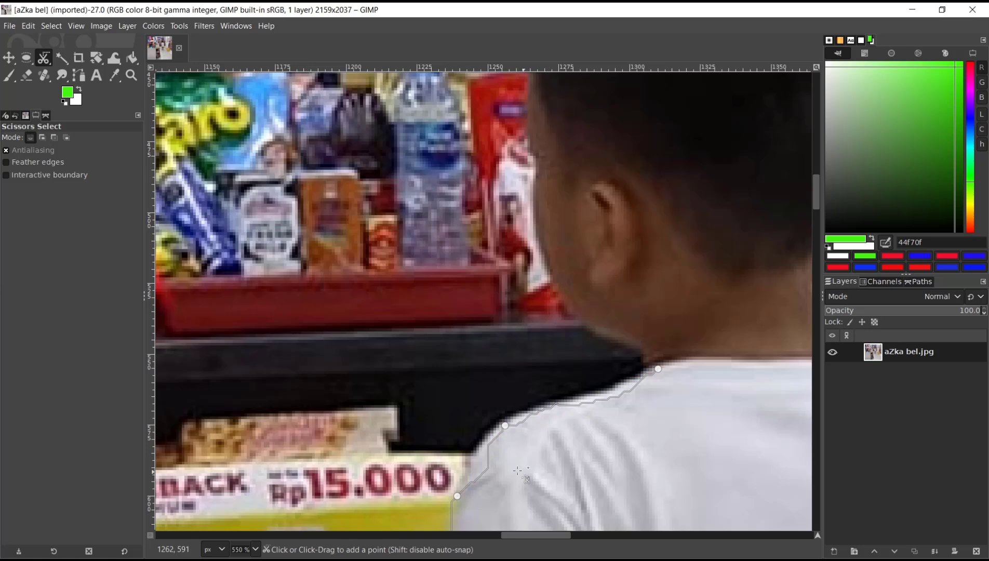
click(477, 456)
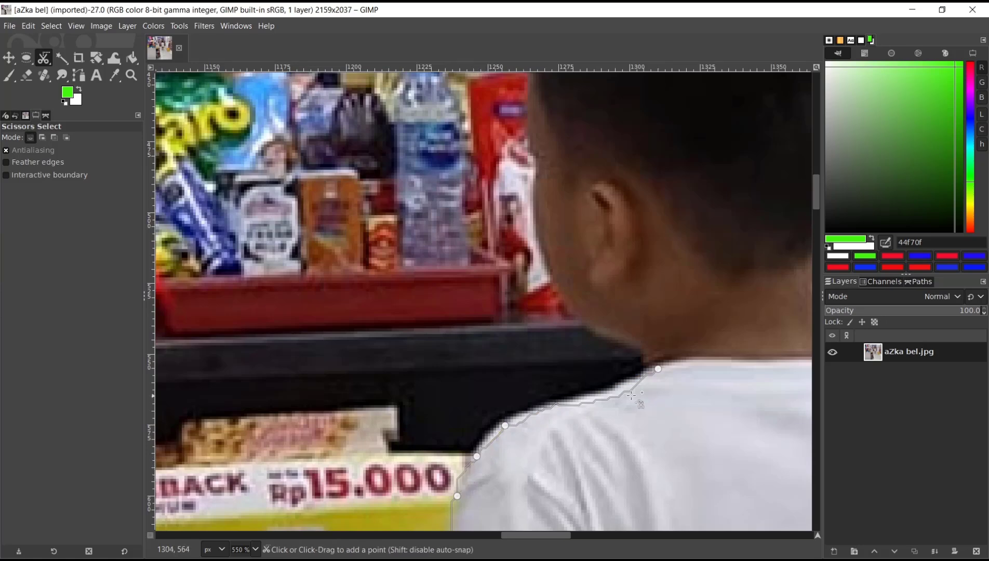
click(596, 398)
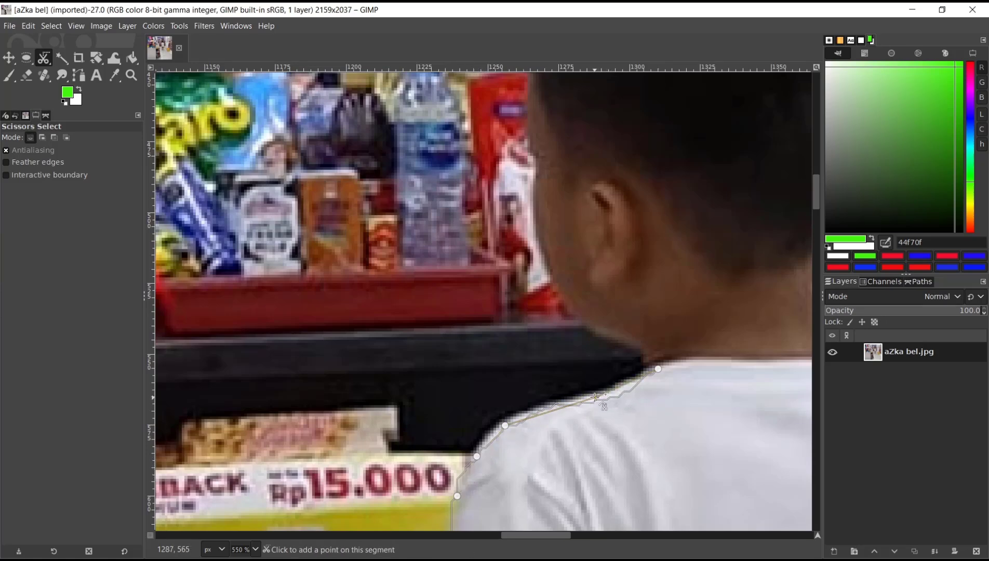
scroll(641, 364, up, 5)
scroll(658, 348, down, 2)
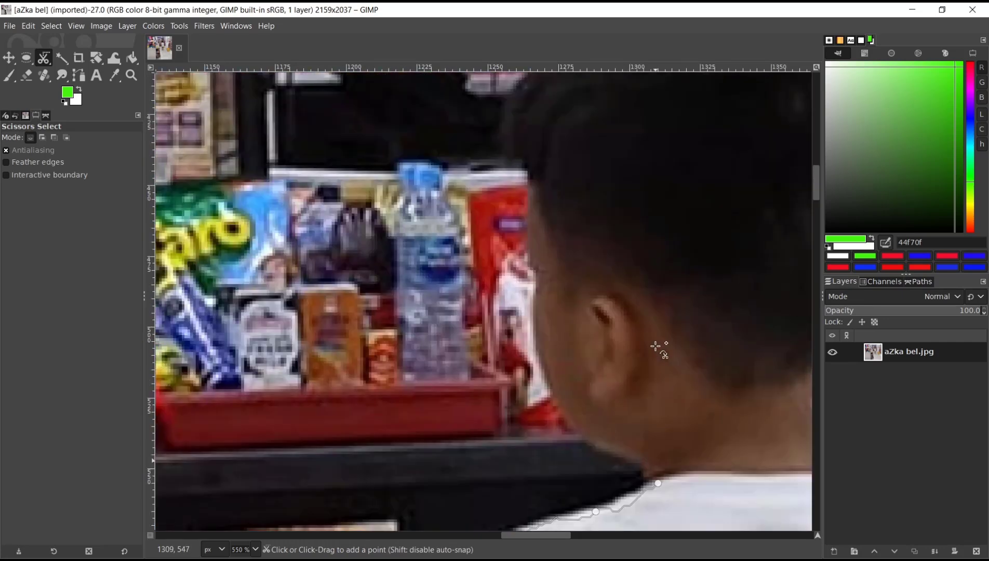
- Extend the outline to the hair and add lower-neck points, nudging one onto the edge
click(511, 113)
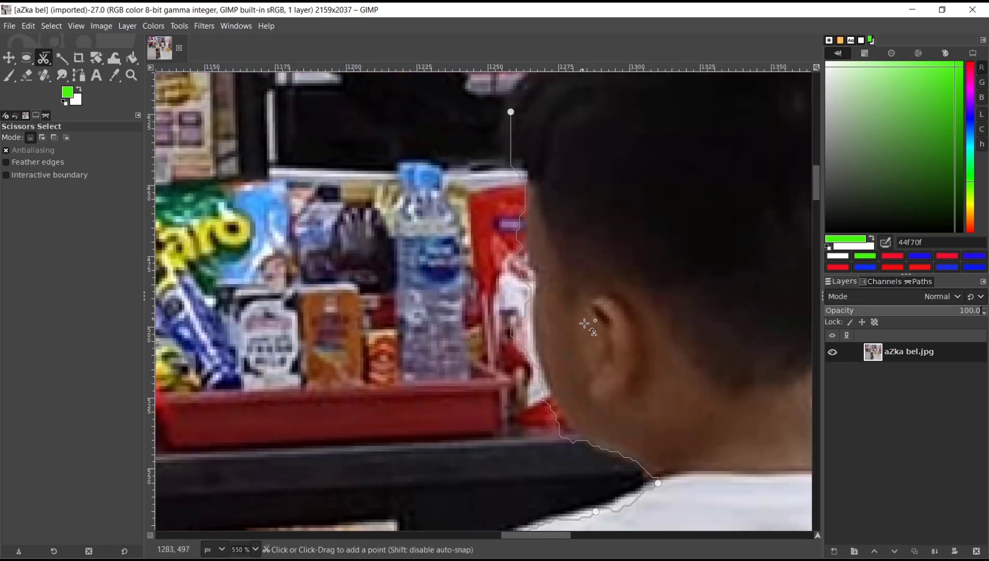
click(565, 412)
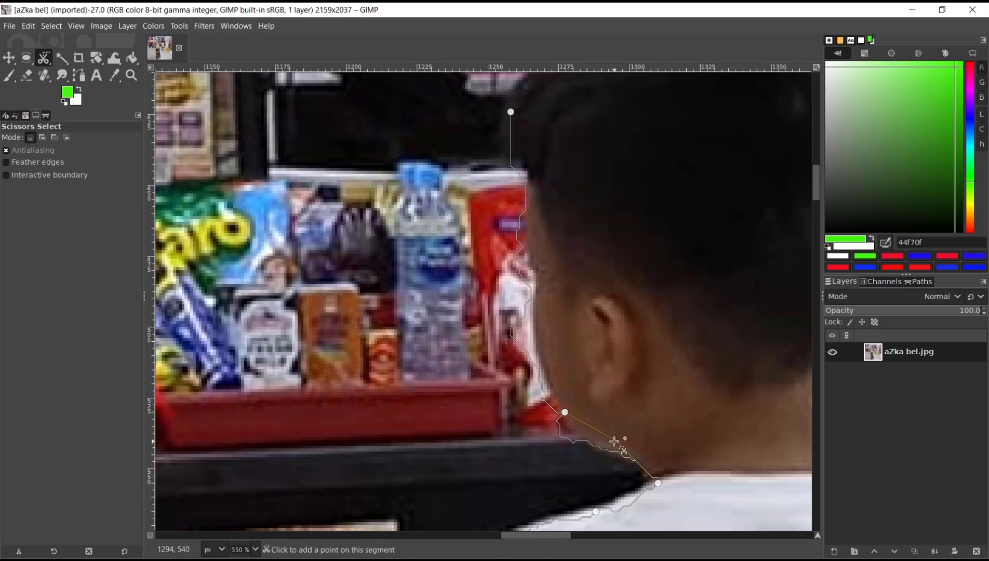
click(616, 442)
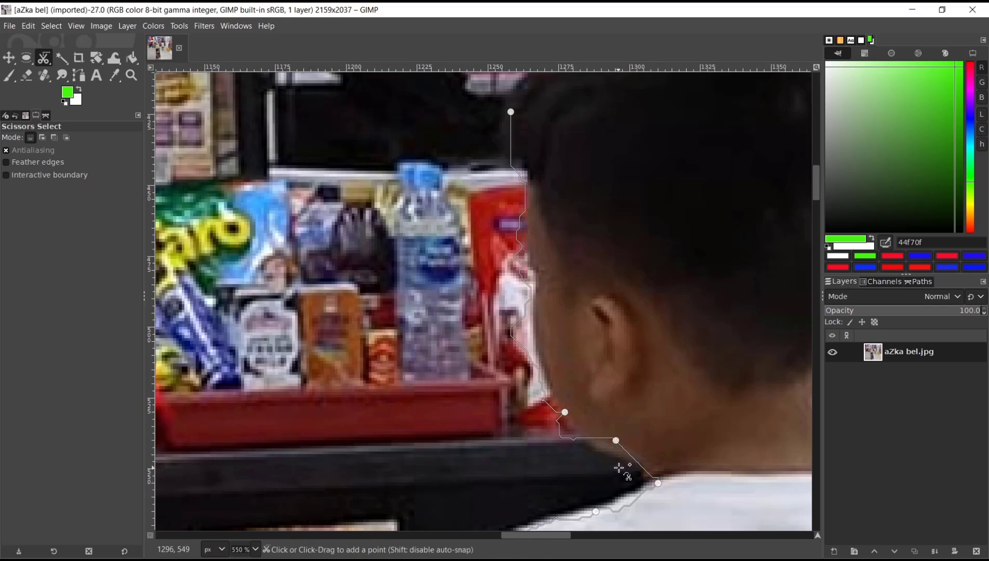
click(646, 462)
click(576, 432)
drag(616, 440, 609, 449)
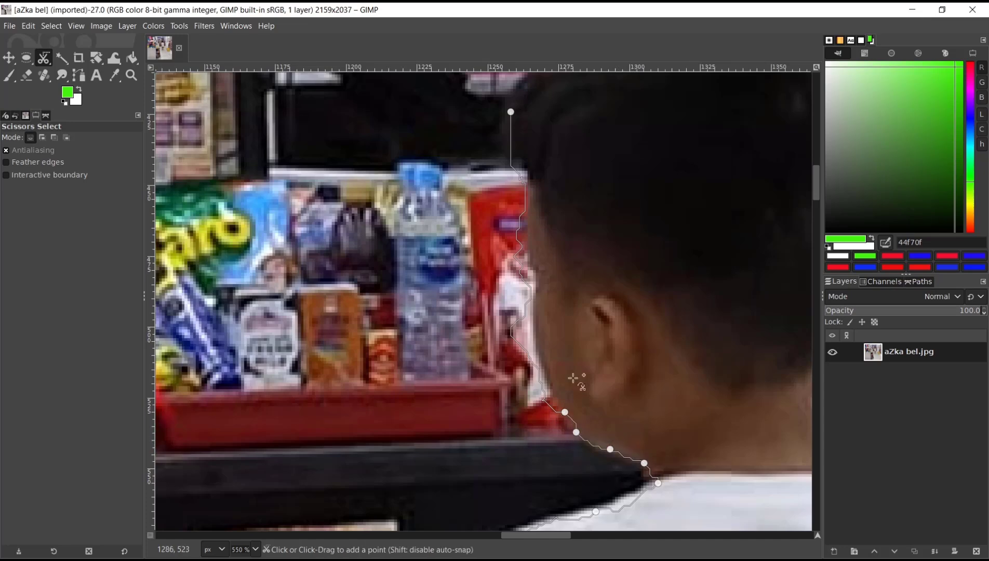
- Trace the back of the head and hair edge, avoiding the shelf items, then arc over the crown
click(539, 333)
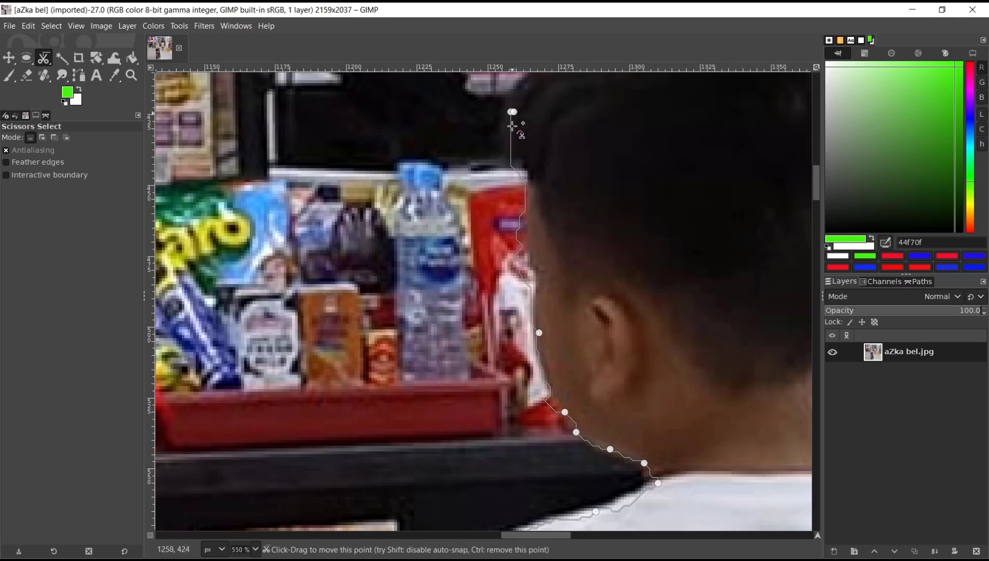
click(539, 256)
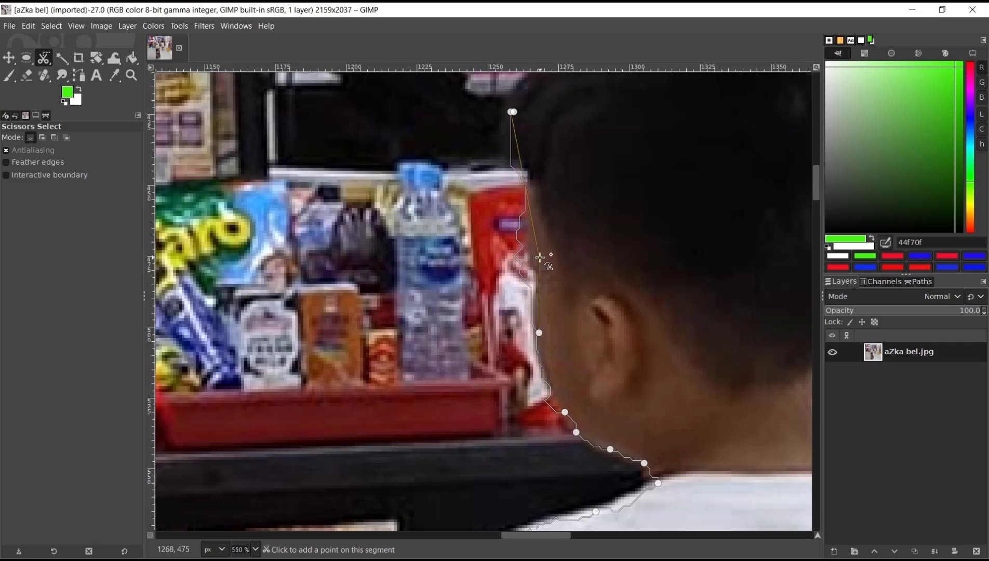
click(530, 211)
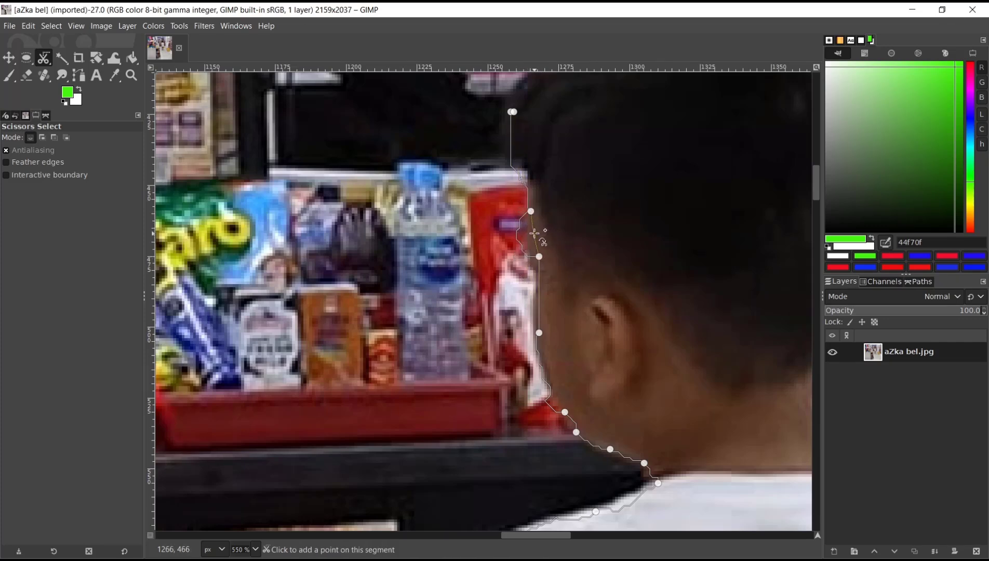
click(533, 234)
click(532, 178)
click(524, 162)
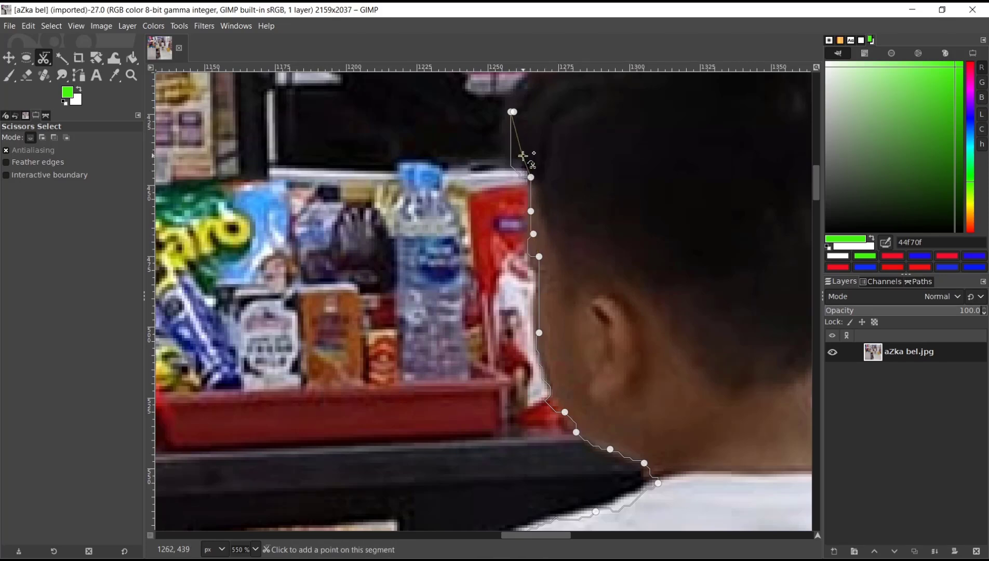
scroll(577, 174, up, 3)
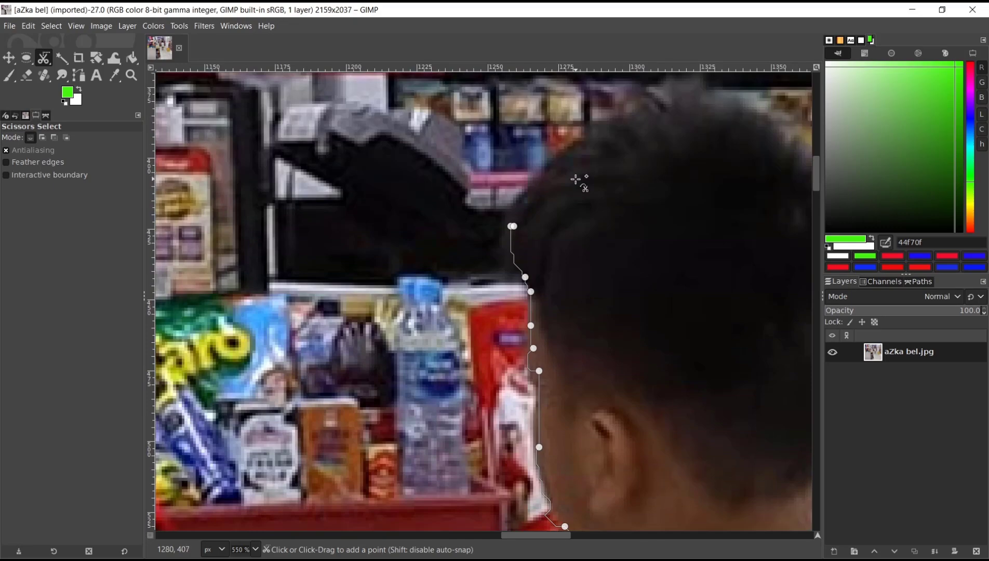
click(656, 115)
click(779, 139)
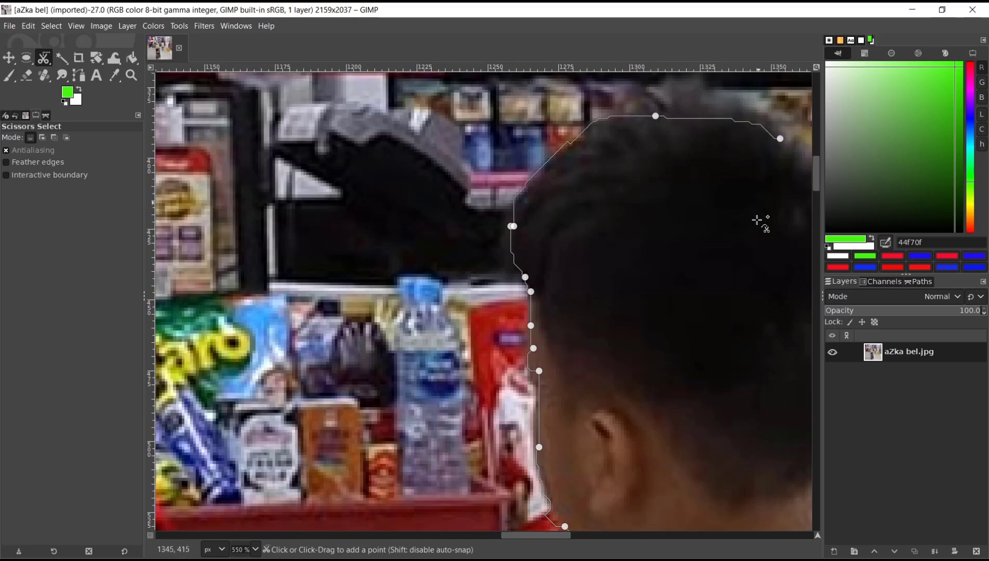
scroll(760, 224, down, 3)
scroll(757, 226, up, 3)
scroll(758, 226, down, 5)
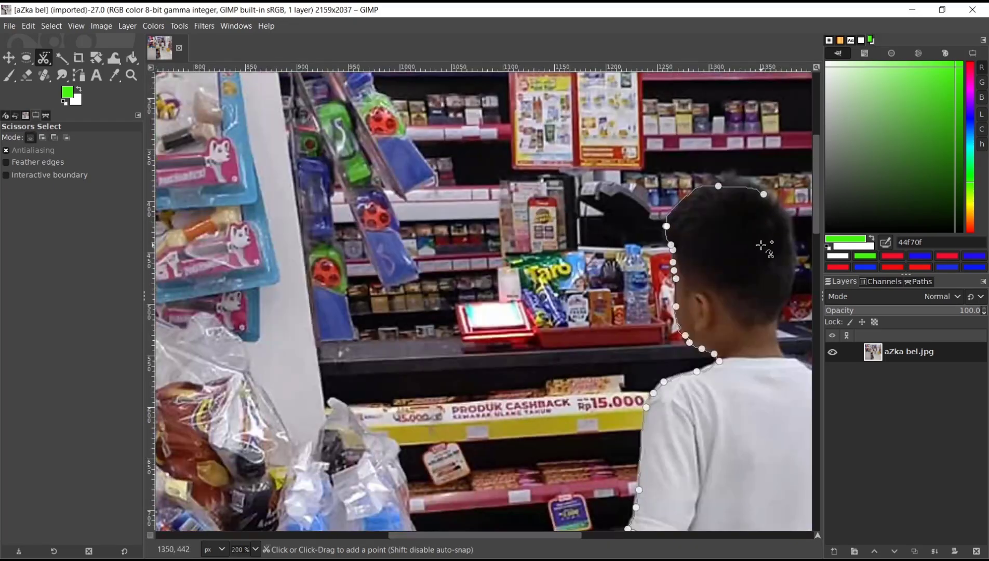
scroll(641, 223, up, 2)
- Continue the outline down the back of the head to the neck and along the shoulder
click(586, 210)
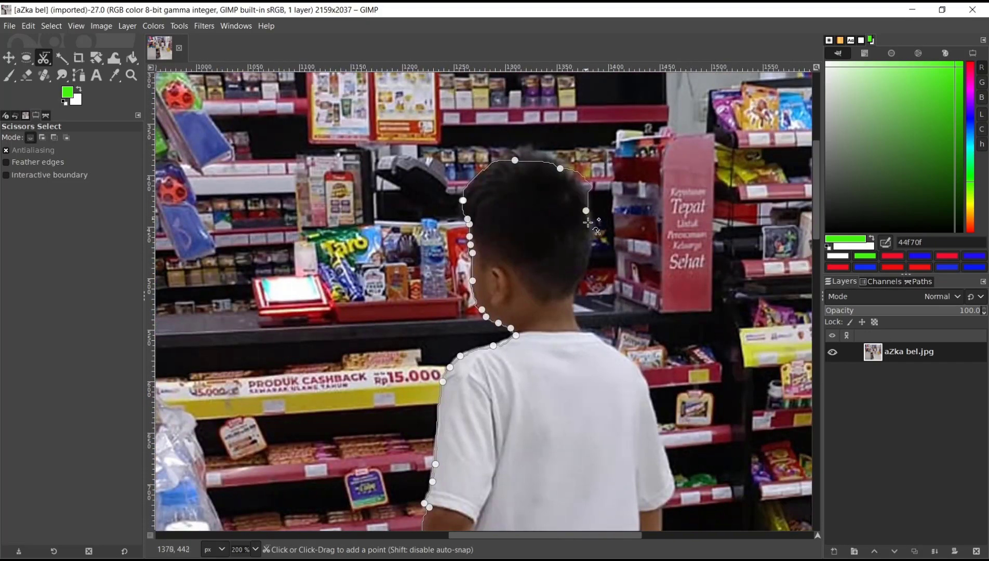
click(581, 188)
click(589, 252)
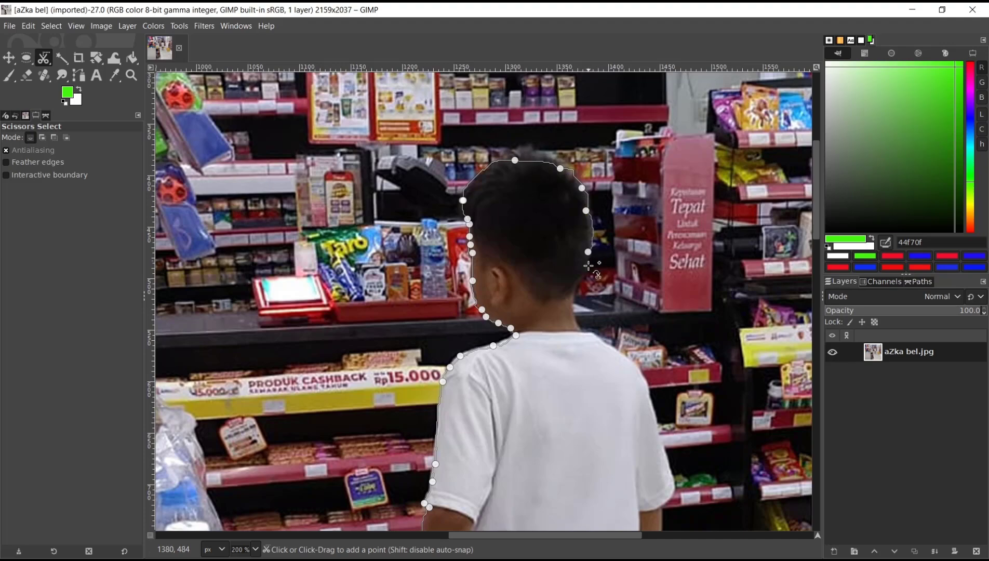
click(572, 295)
click(581, 331)
click(630, 367)
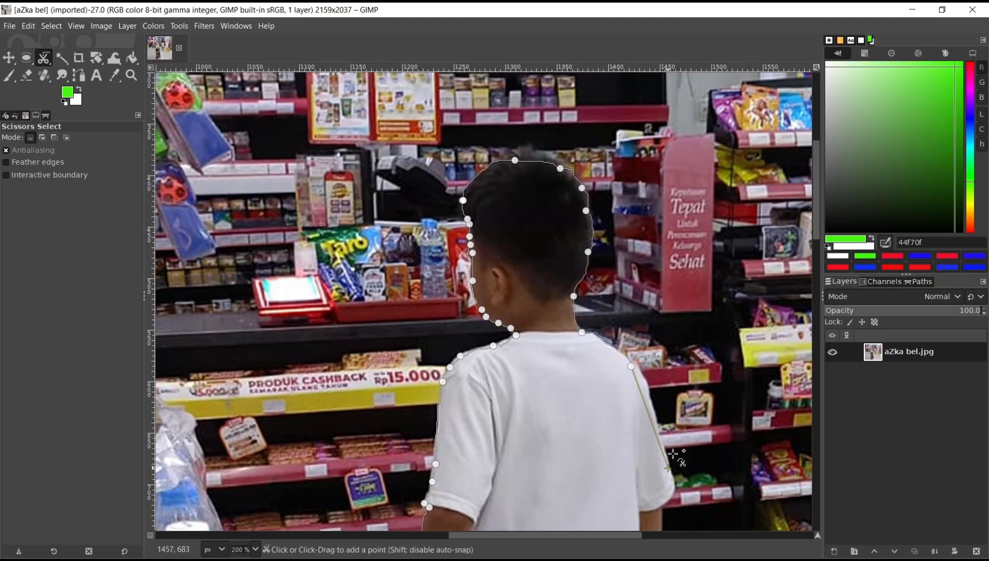
scroll(673, 455, down, 5)
- Trace down the boy's right side along the shirt hem, shorts and back of the leg
click(667, 239)
click(667, 275)
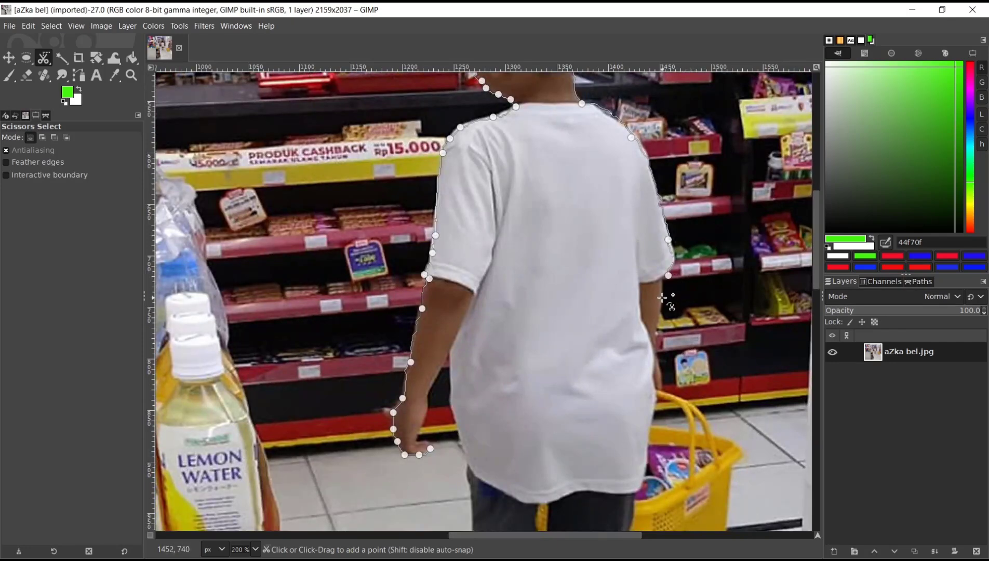
click(659, 282)
click(659, 331)
click(654, 373)
scroll(664, 286, down, 7)
scroll(664, 286, up, 2)
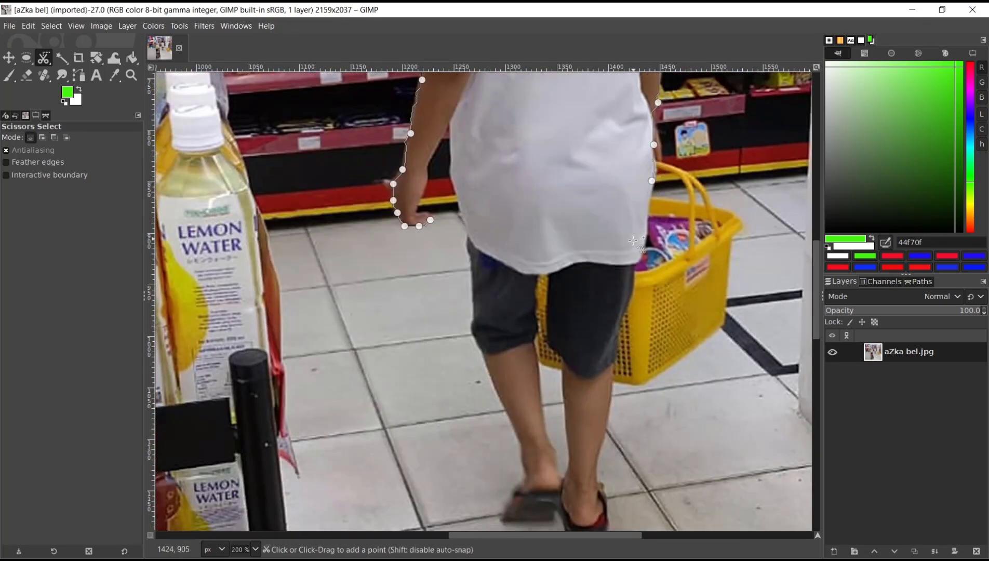
click(640, 258)
click(621, 330)
click(608, 417)
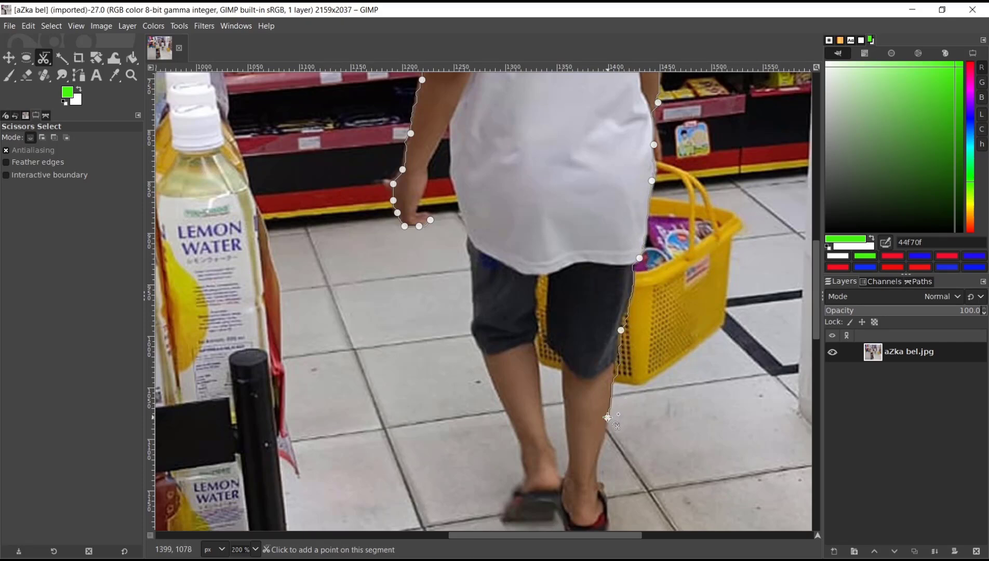
scroll(647, 417, down, 5)
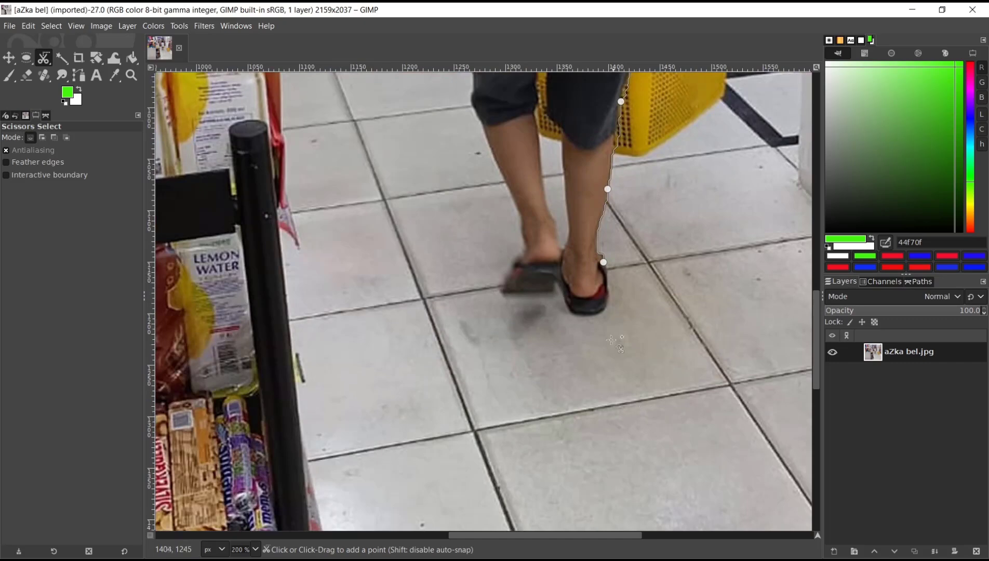
- Wrap the outline around the heel, the sandal and the other foot
click(603, 306)
click(571, 309)
click(556, 276)
click(542, 292)
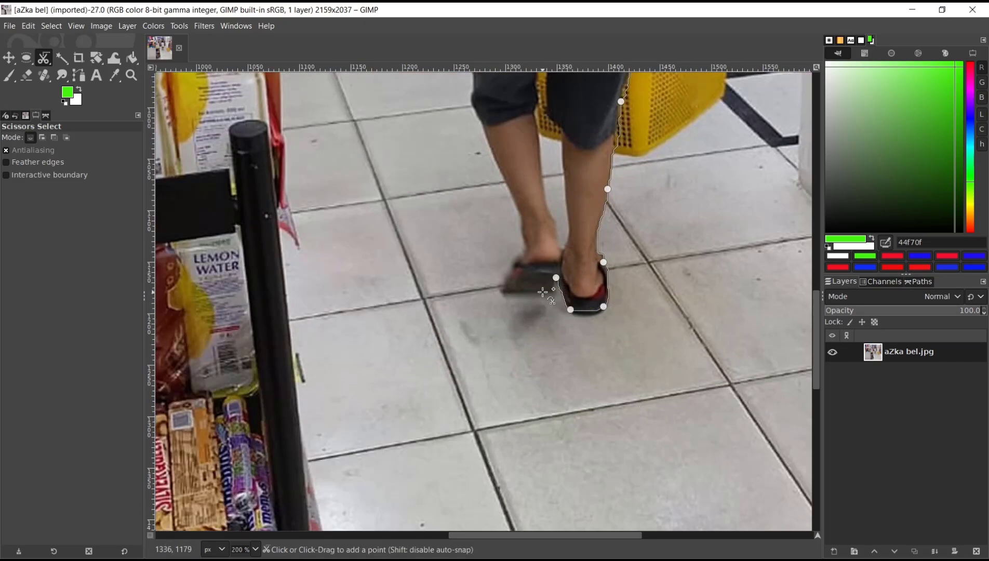
click(503, 290)
click(517, 262)
click(528, 238)
- Trace up the other leg, shorts and arm, closing the outline at its starting point
click(503, 175)
click(475, 105)
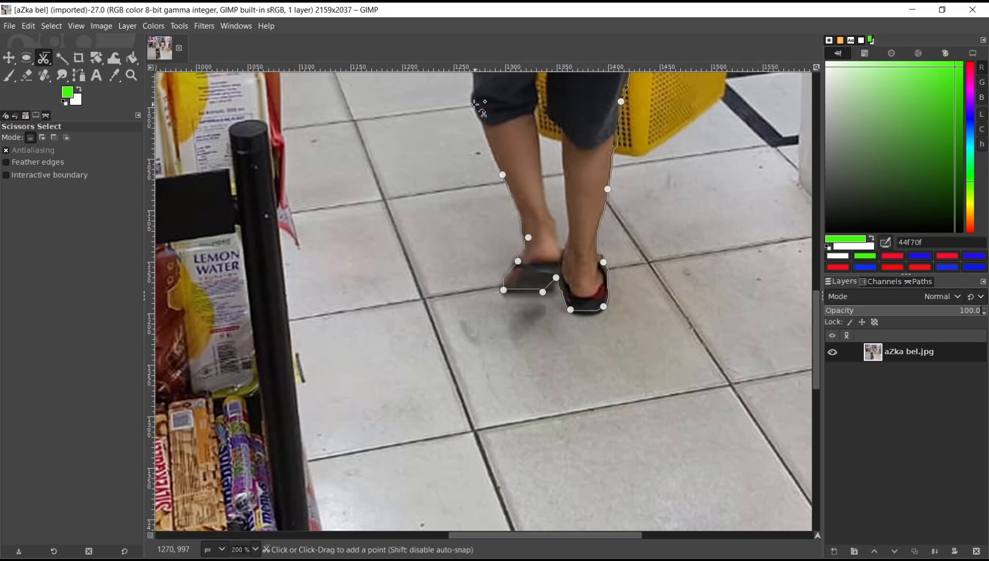
scroll(472, 232, up, 5)
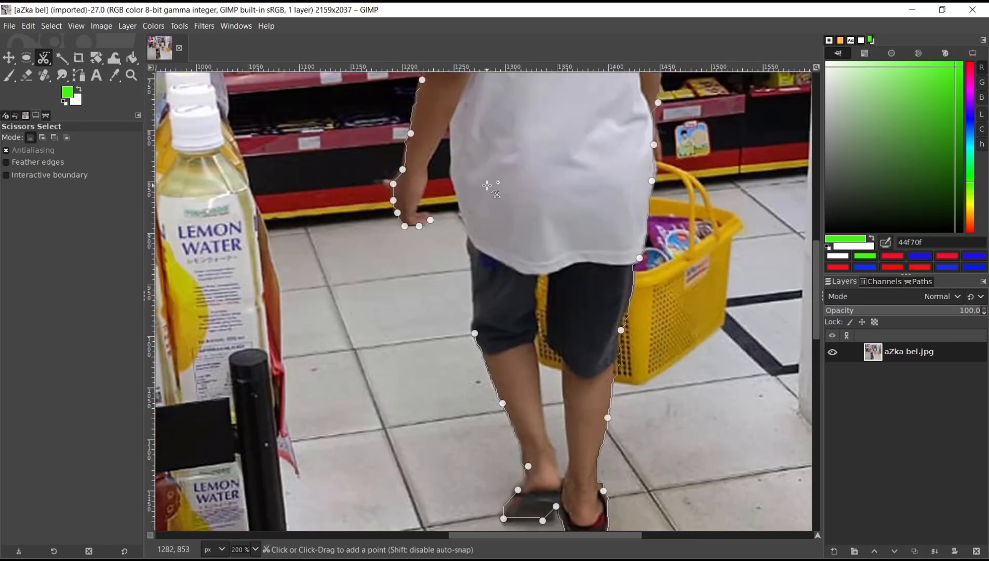
click(468, 241)
click(452, 120)
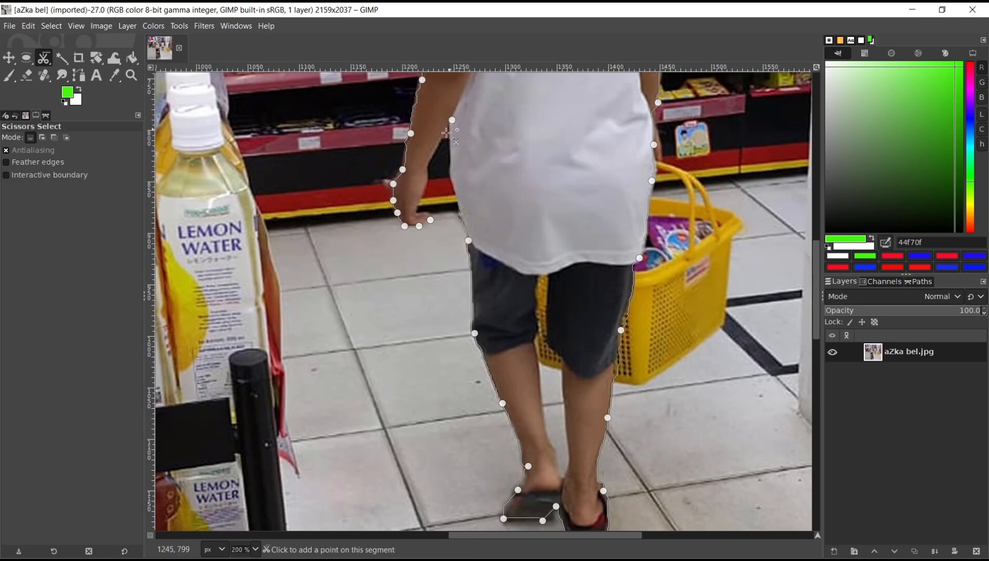
click(428, 188)
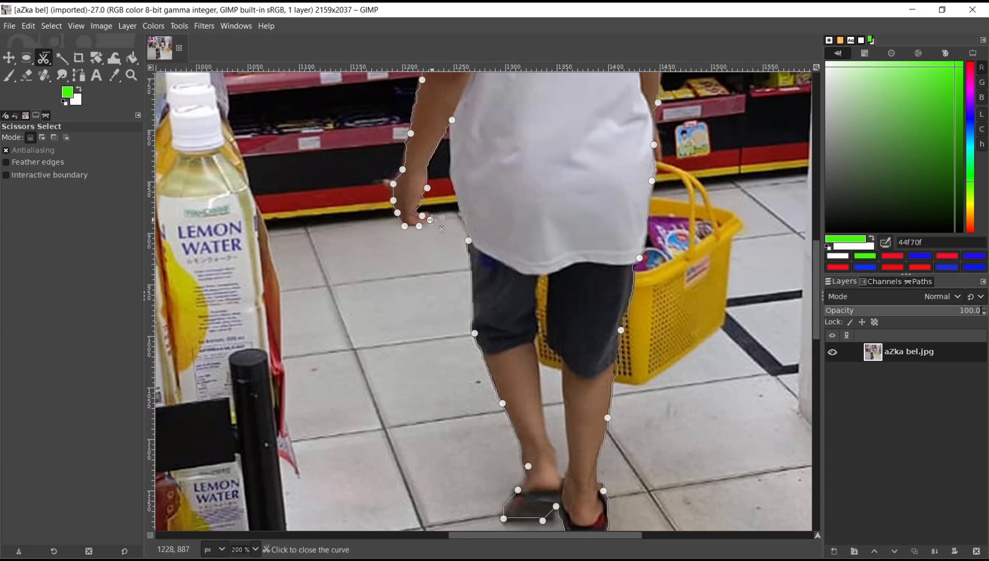
click(431, 220)
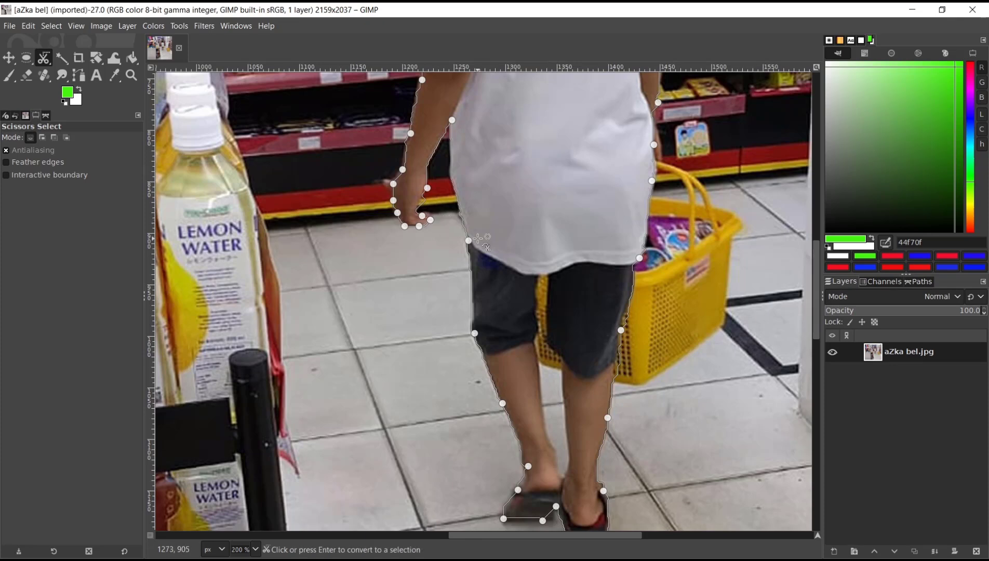
- Turn the outline into a selection, cut and paste the boy, and make it a new layer
click(480, 239)
ctrl+scroll(525, 203, down, 1)
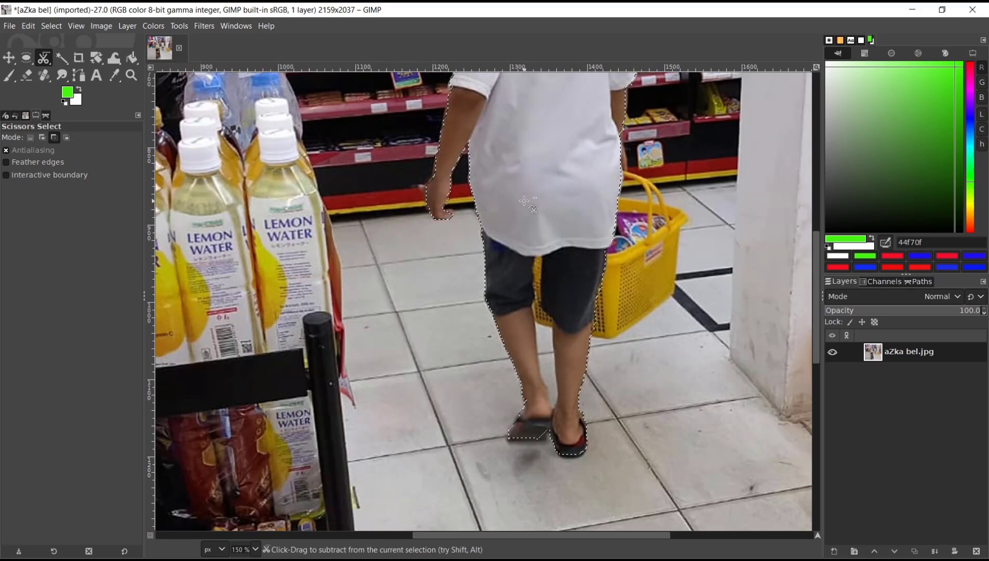
scroll(523, 201, up, 3)
scroll(533, 205, up, 3)
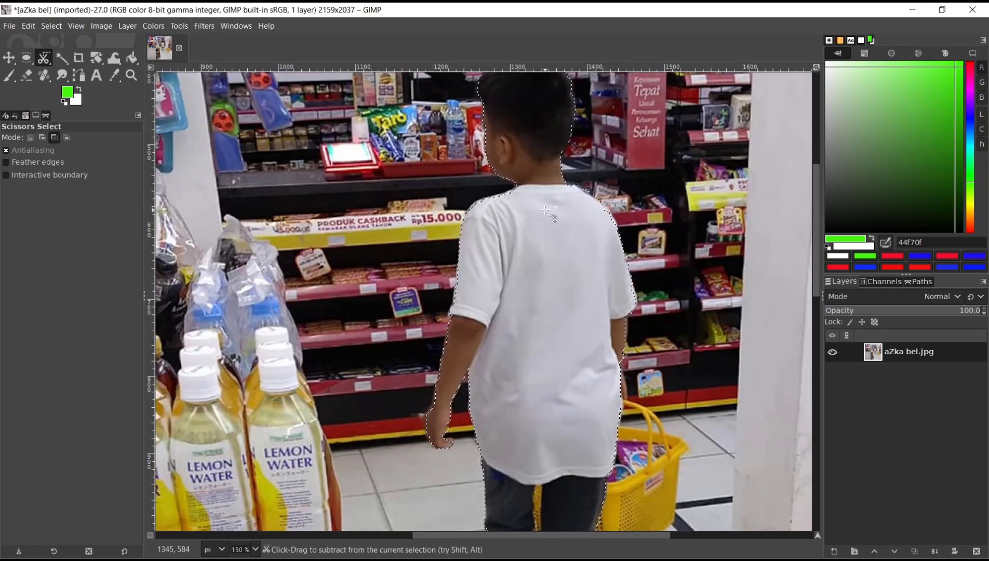
key(ctrl+x)
key(ctrl+v)
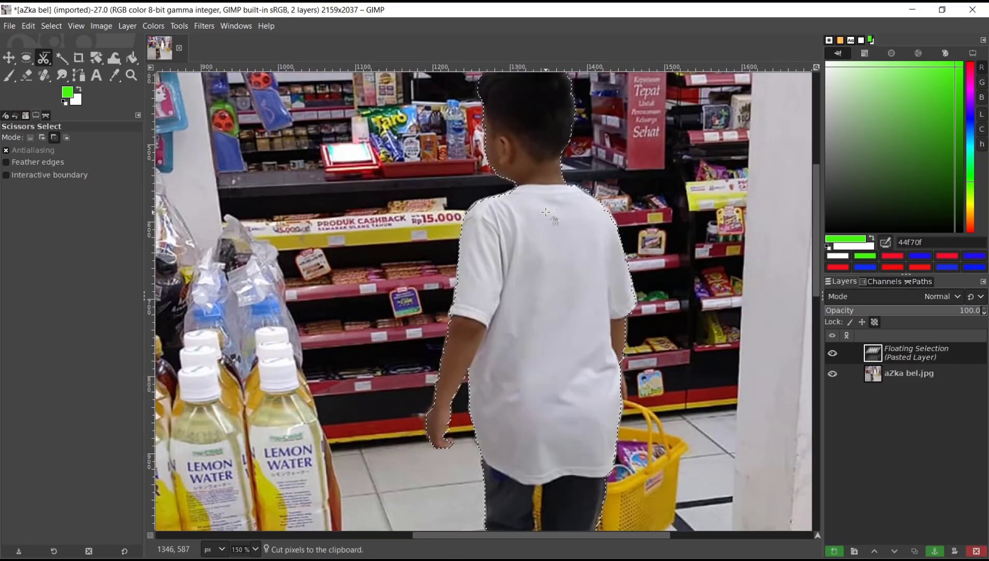
right_click(903, 356)
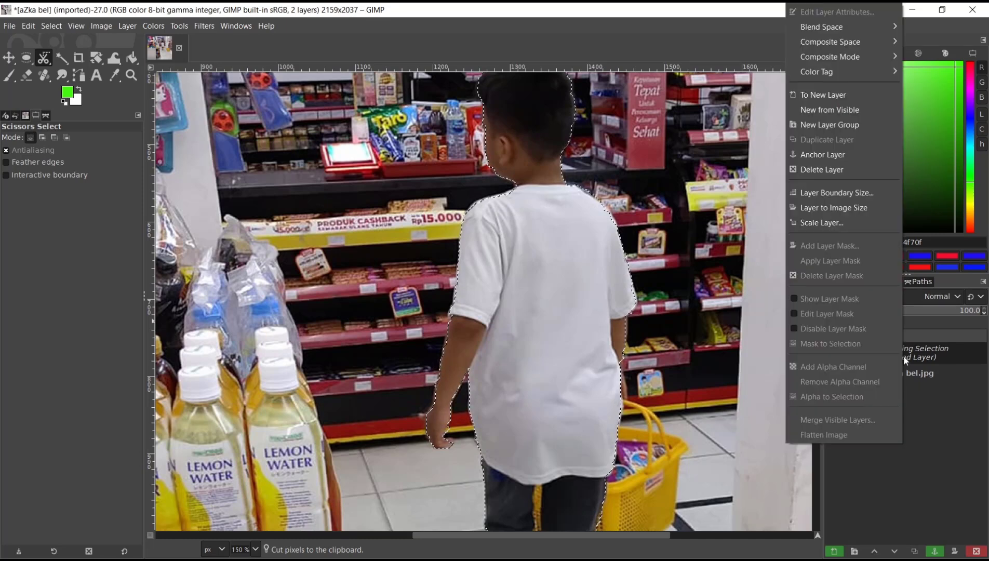
click(810, 96)
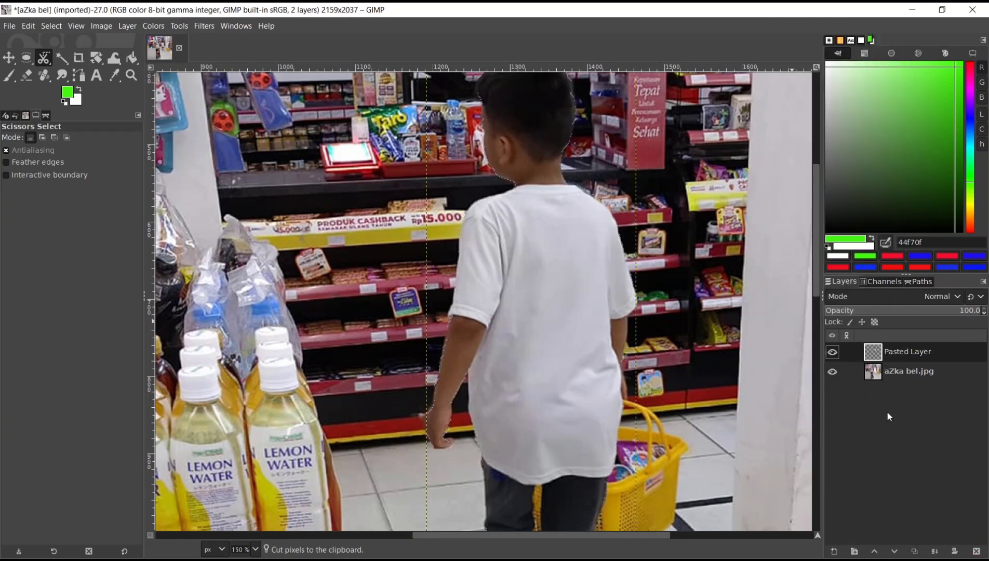
click(832, 371)
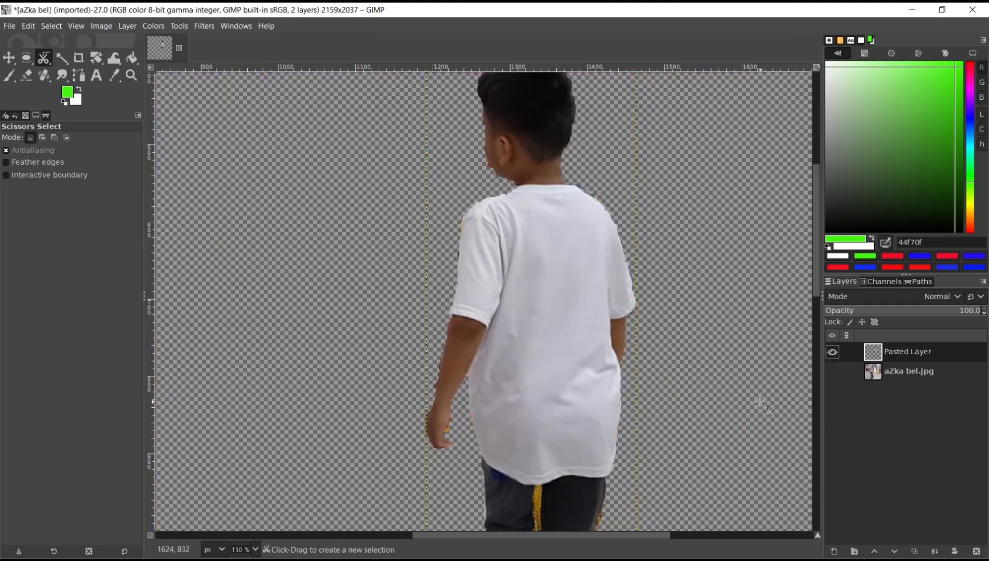
ctrl+scroll(762, 403, down, 1)
ctrl+scroll(695, 348, down, 2)
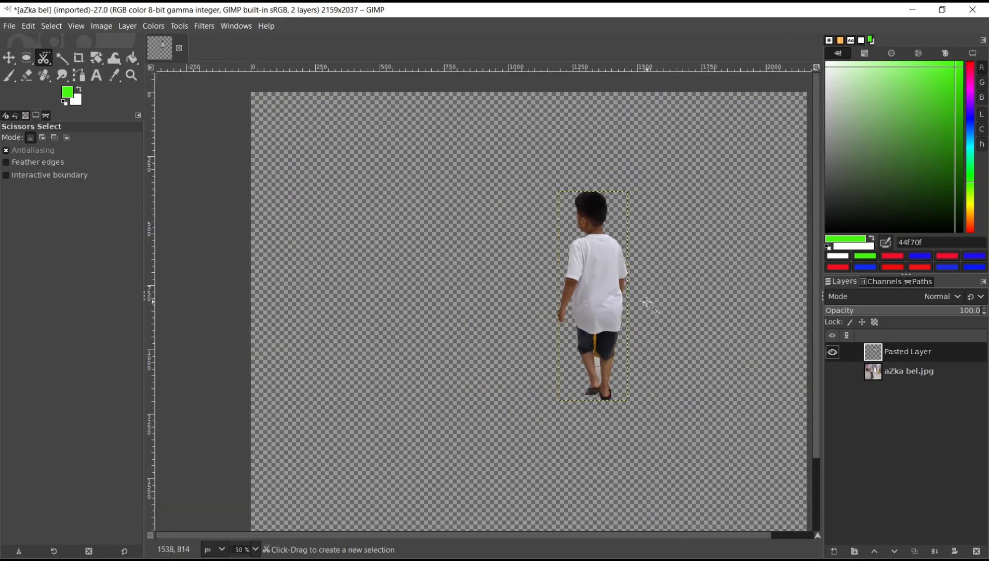
ctrl+scroll(649, 306, up, 1)
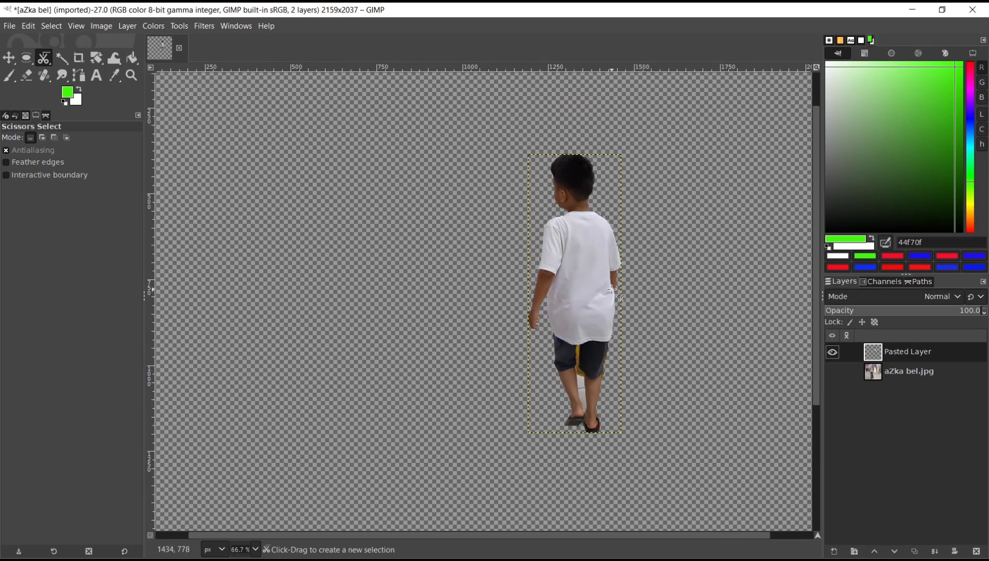